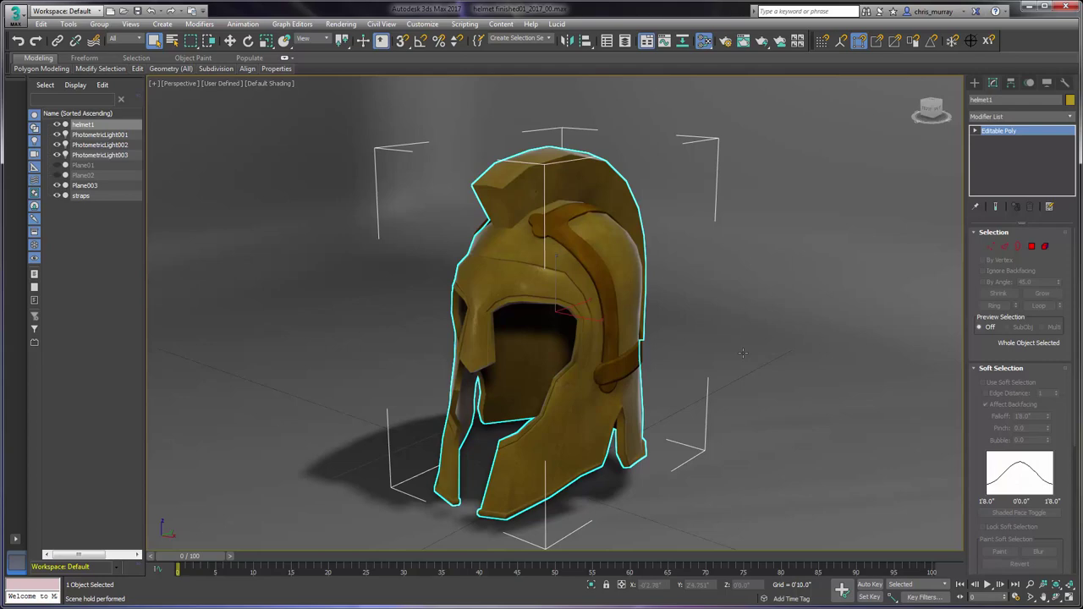
- Zoom in on the helmet and isolate it so only the helmet is displayed
alt+middle_drag(765, 325, 729, 339)
scroll(688, 296, up, 5)
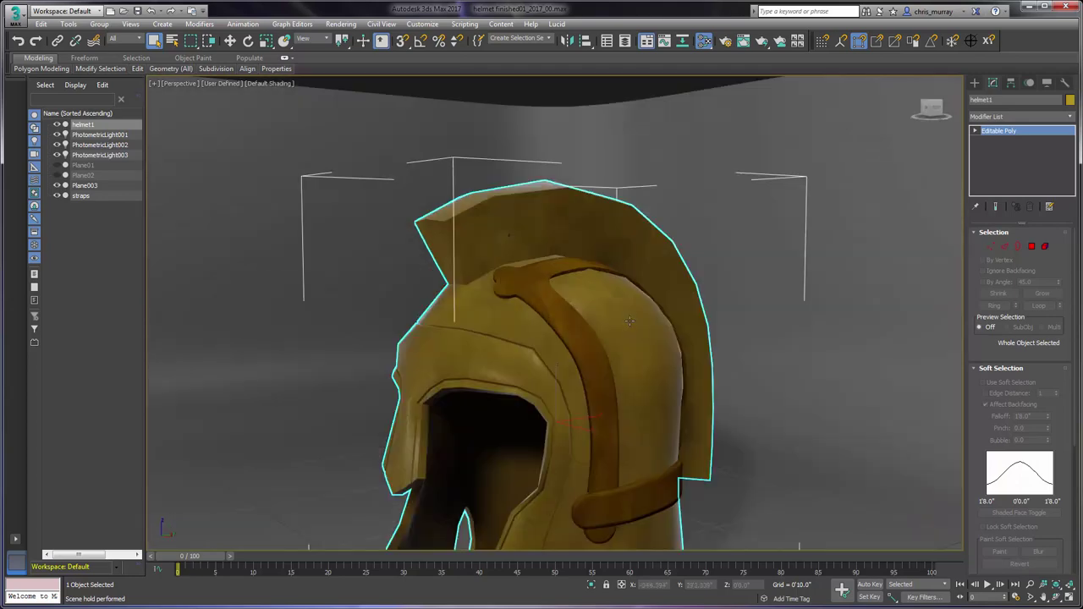
alt+middle_drag(631, 322, 603, 294)
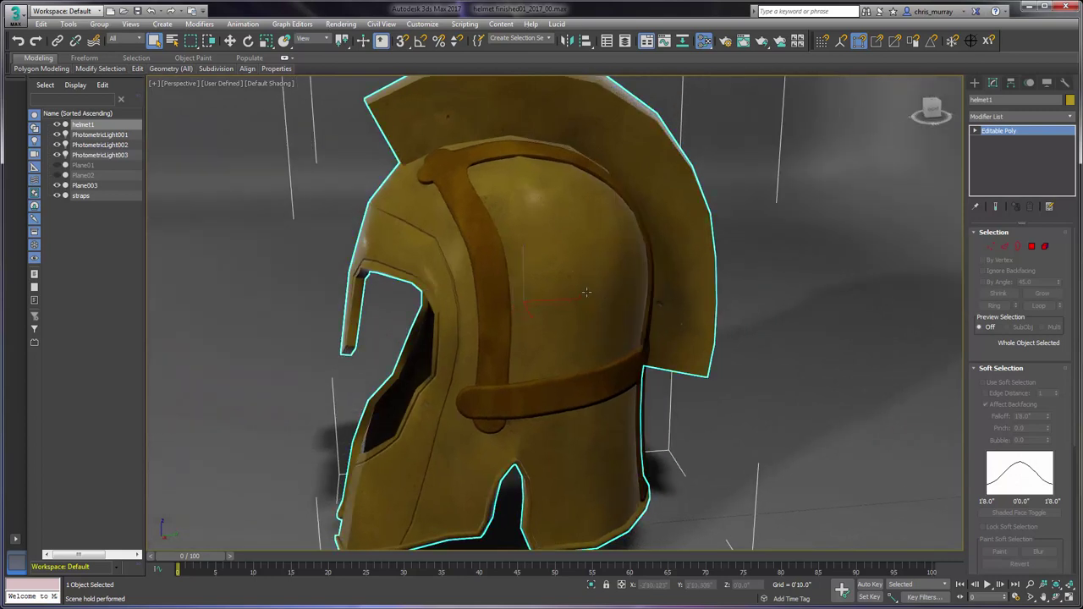
right_click(569, 280)
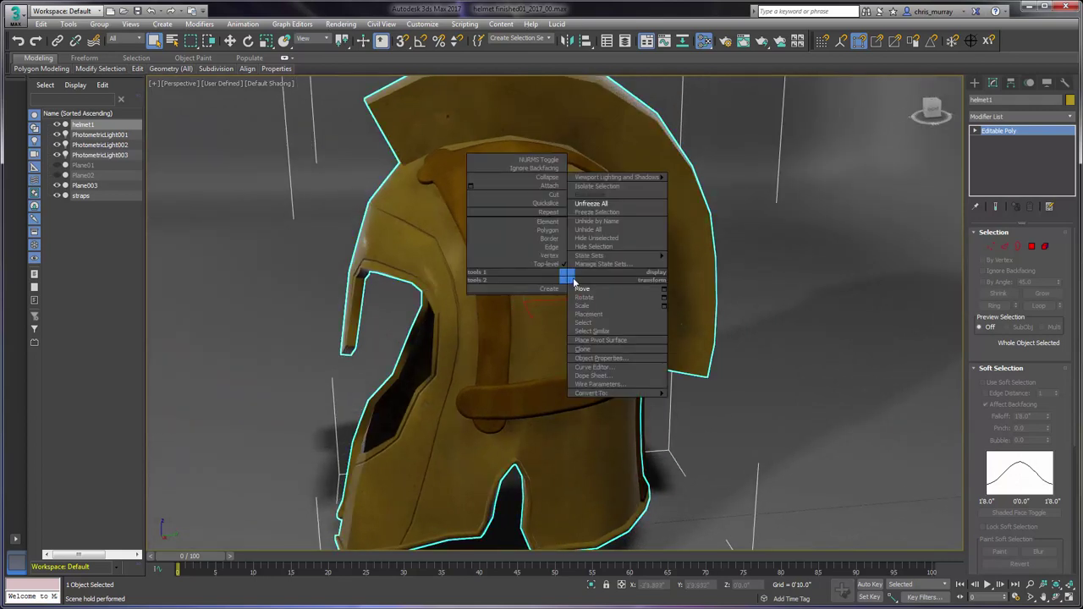
click(626, 187)
- Turn on Edged Faces and step through vertex, edge, border, polygon and element levels
mouse_move(603, 250)
alt+middle_down()
mouse_move(522, 304)
mouse_move(472, 305)
mouse_move(558, 290)
mouse_move(504, 239)
alt+middle_up()
key(F4)
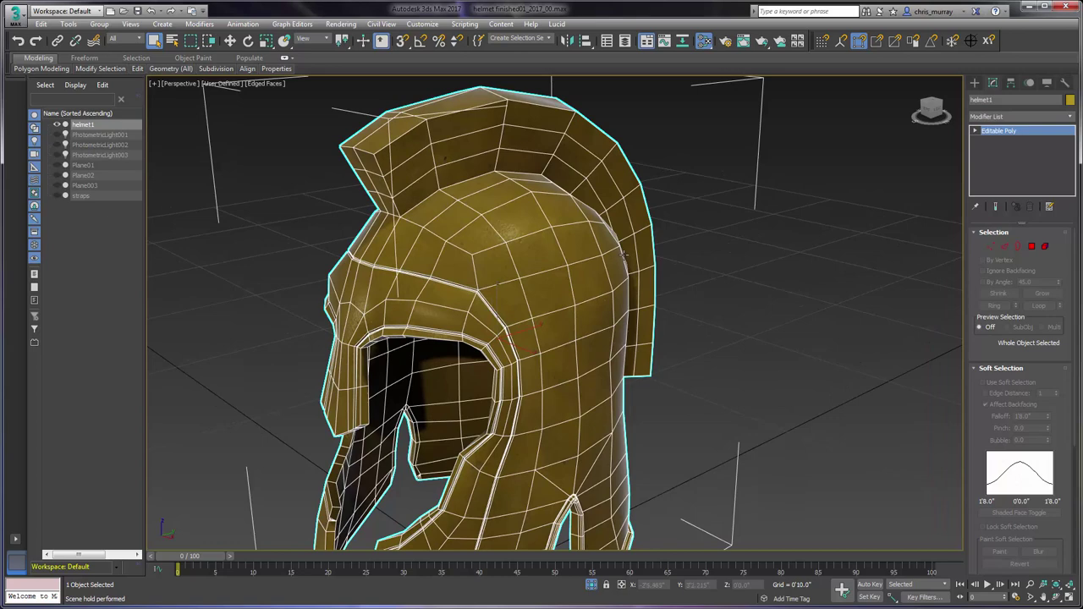
key(1)
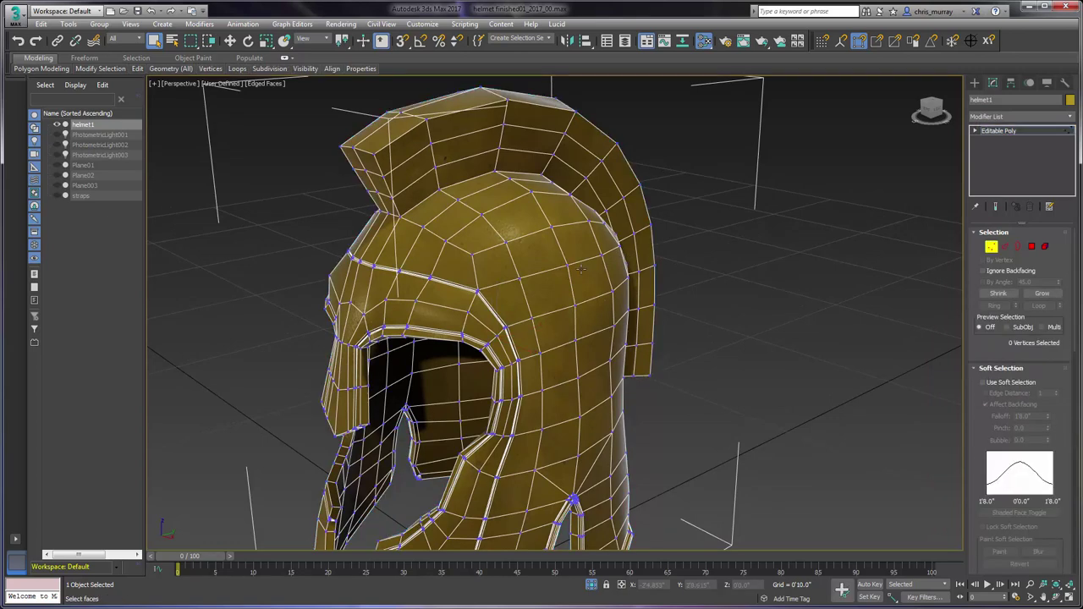
key(2)
key(3)
key(4)
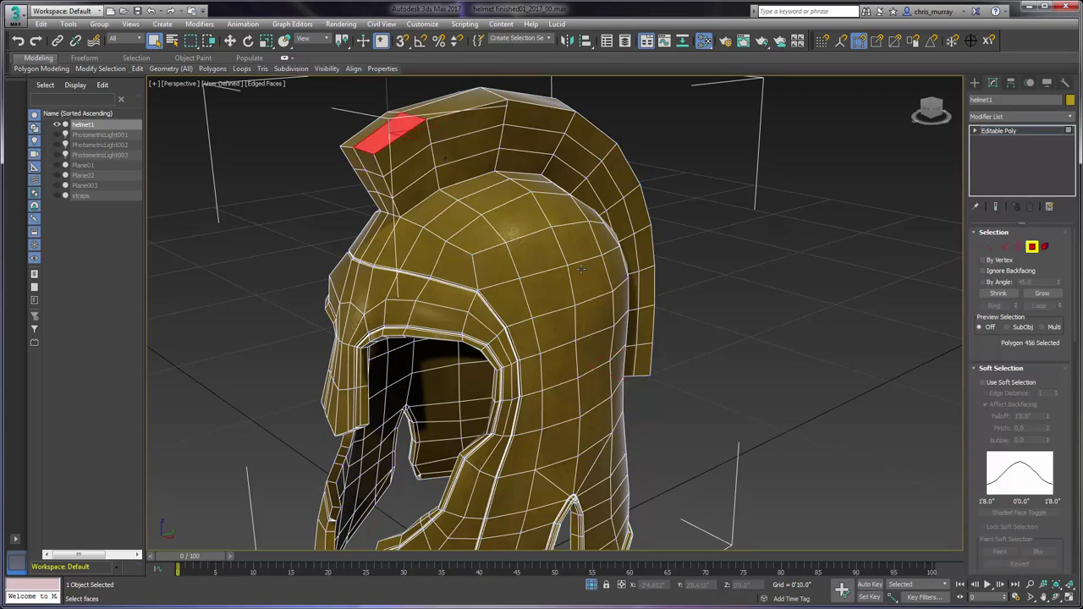
key(5)
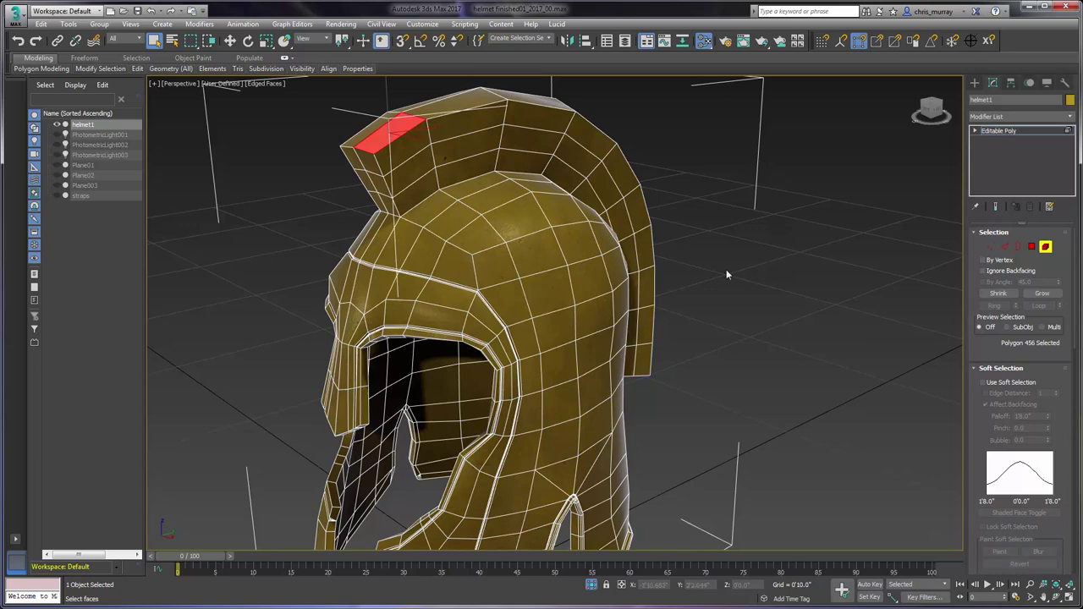
- Return to vertex level, orbit to inspect the helmet, then go back to whole-object selection
key(1)
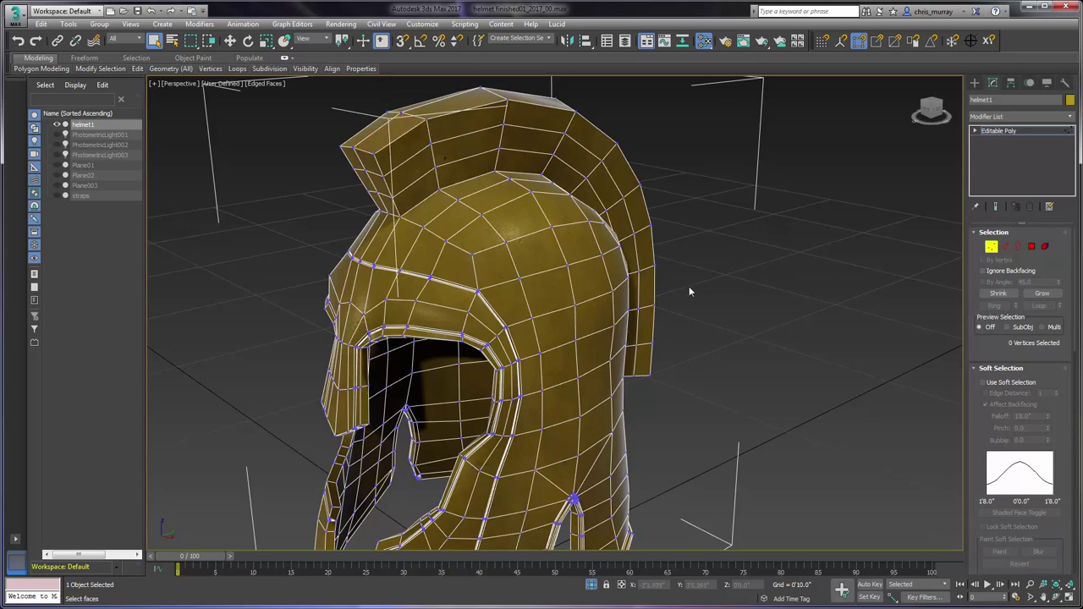
alt+middle_drag(689, 286, 579, 267)
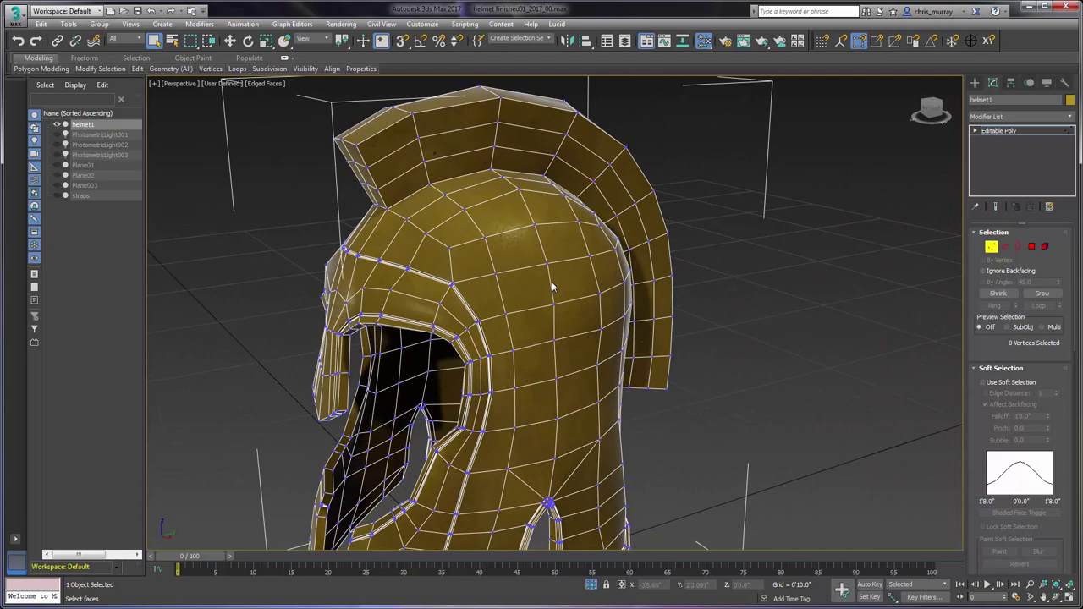
alt+middle_drag(552, 289, 556, 312)
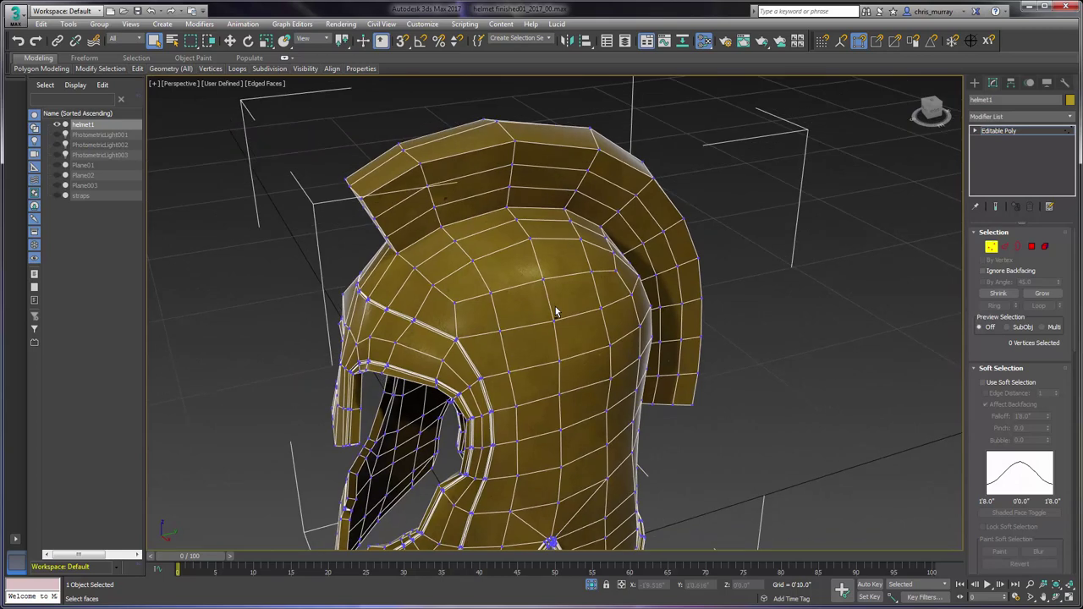
alt+middle_drag(555, 300, 570, 297)
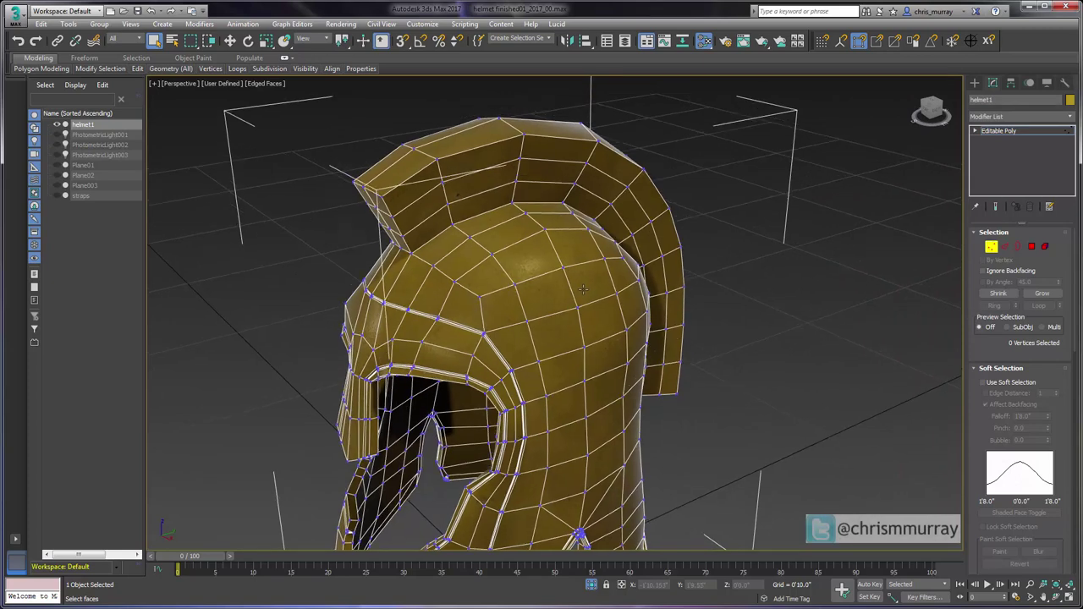
click(992, 247)
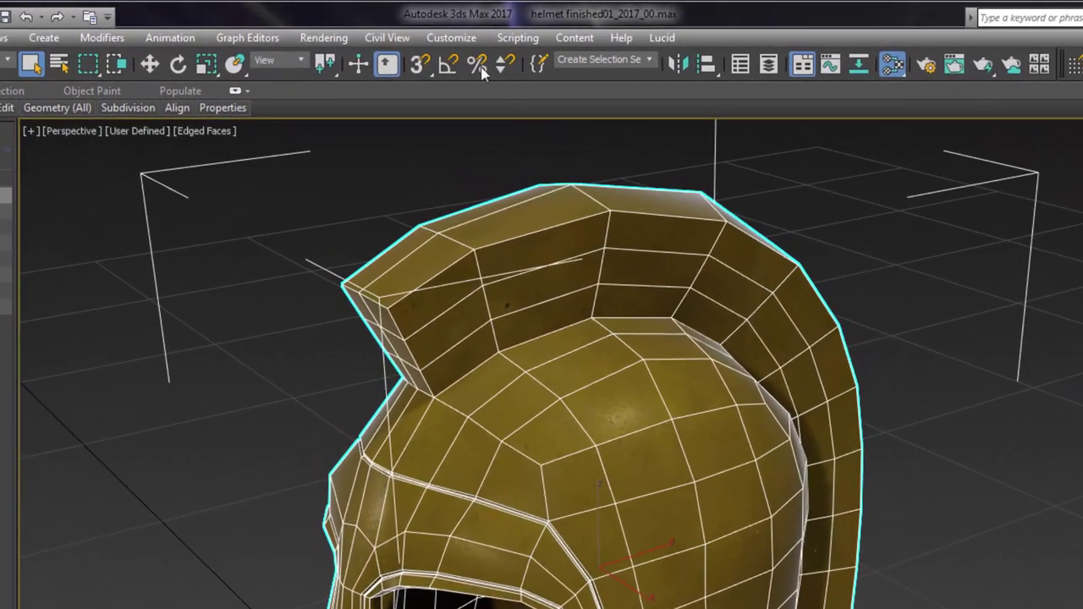
- Open Customize User Interface at its Keyboard shortcut settings
click(457, 39)
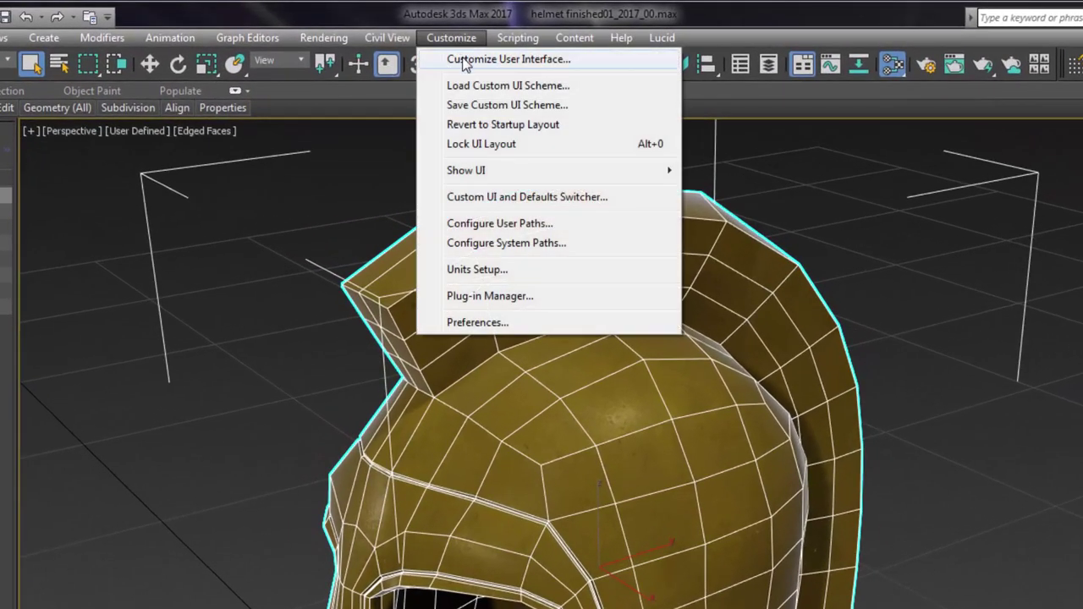
key(Escape)
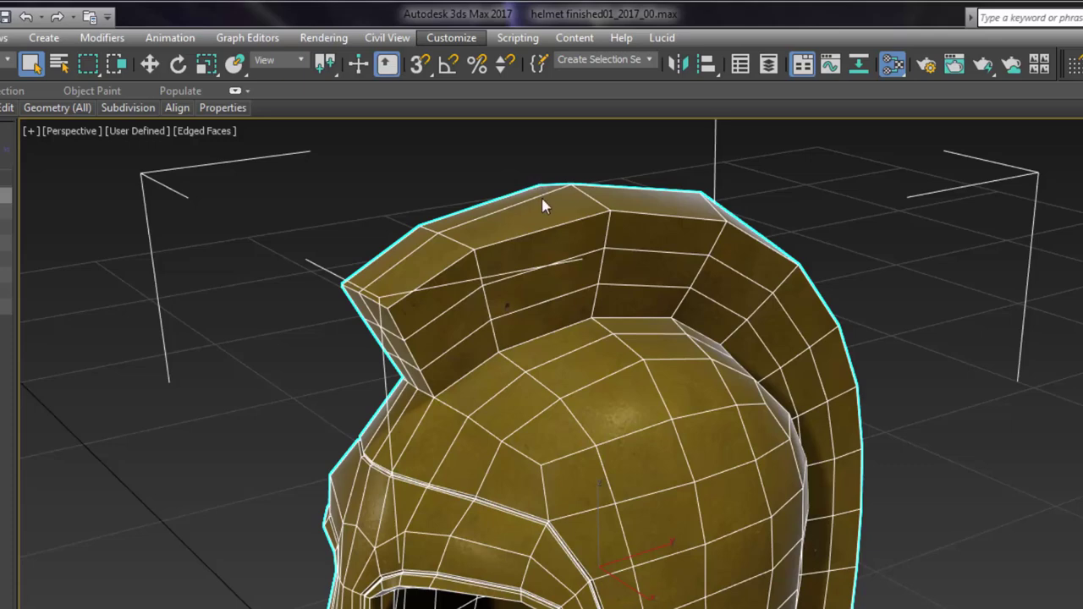
key(Down)
key(Return)
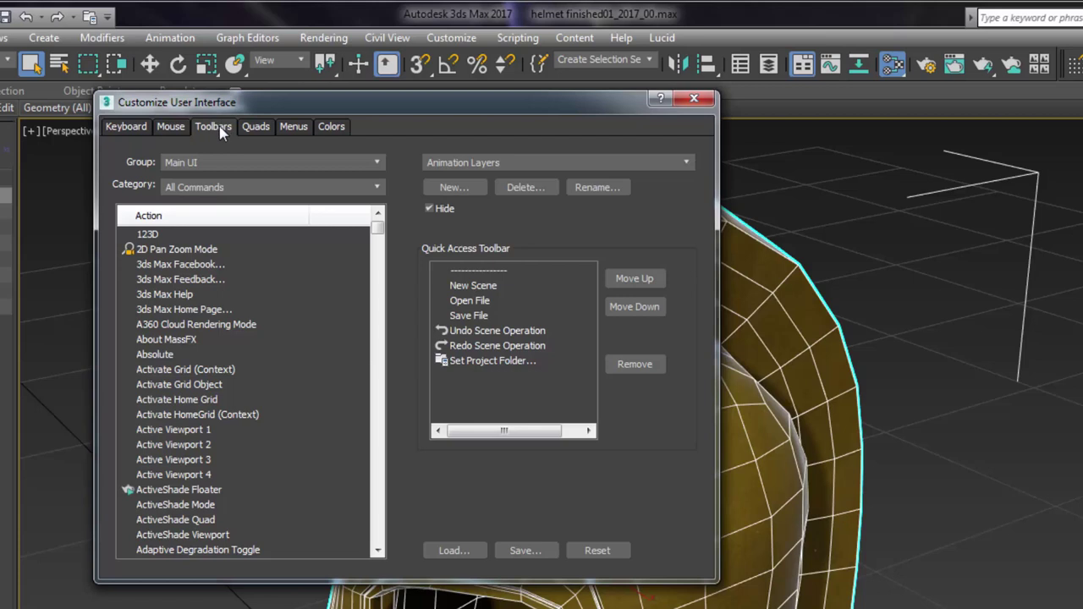
click(122, 127)
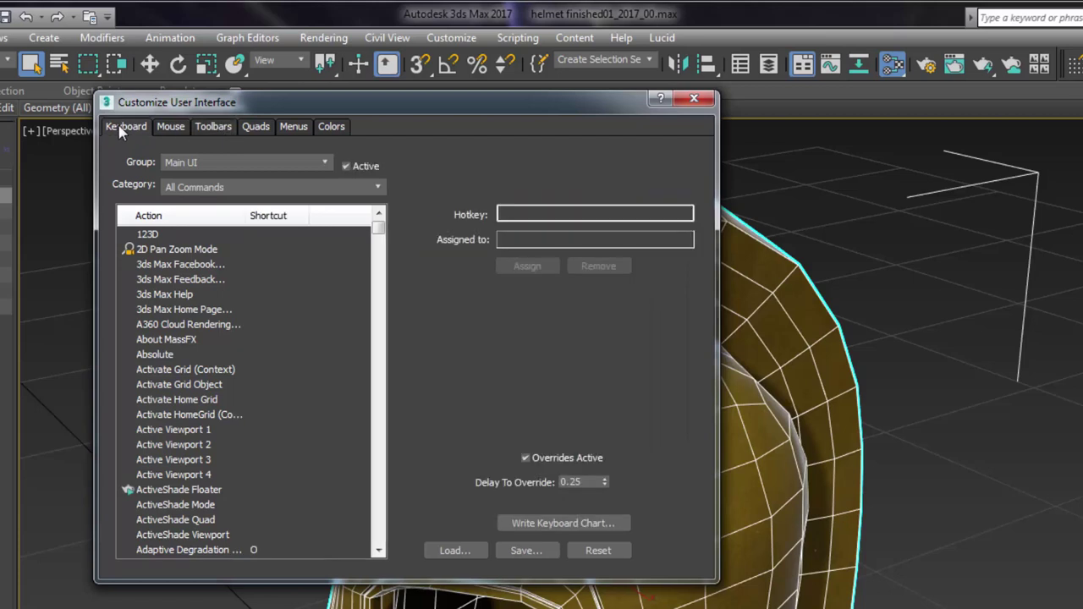
- In the Editable Poly group, replace Subobject Pick's shortcut with Q
click(307, 165)
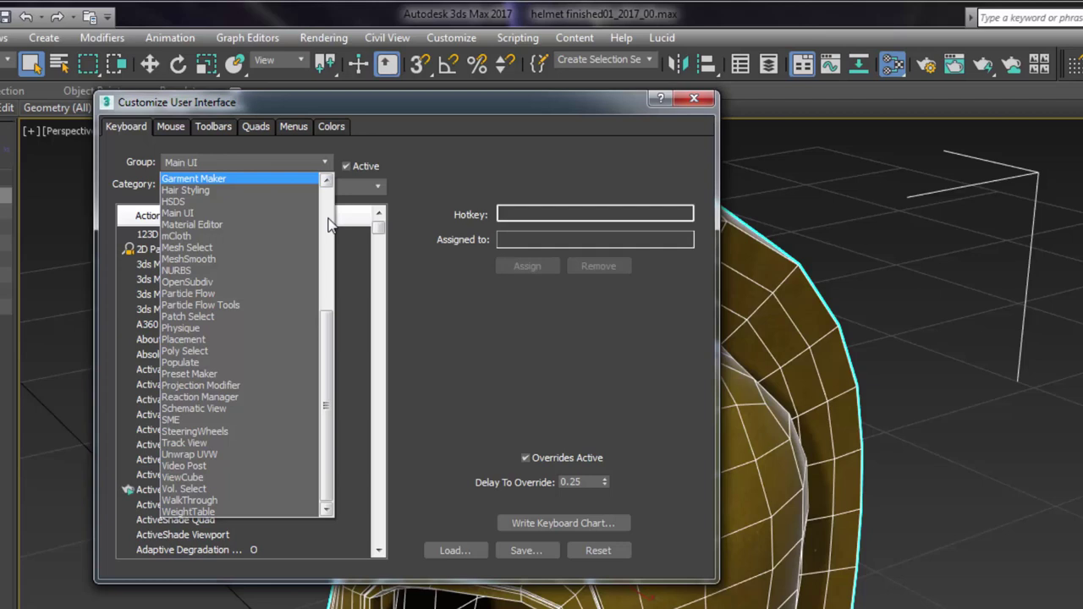
scroll(331, 229, up, 6)
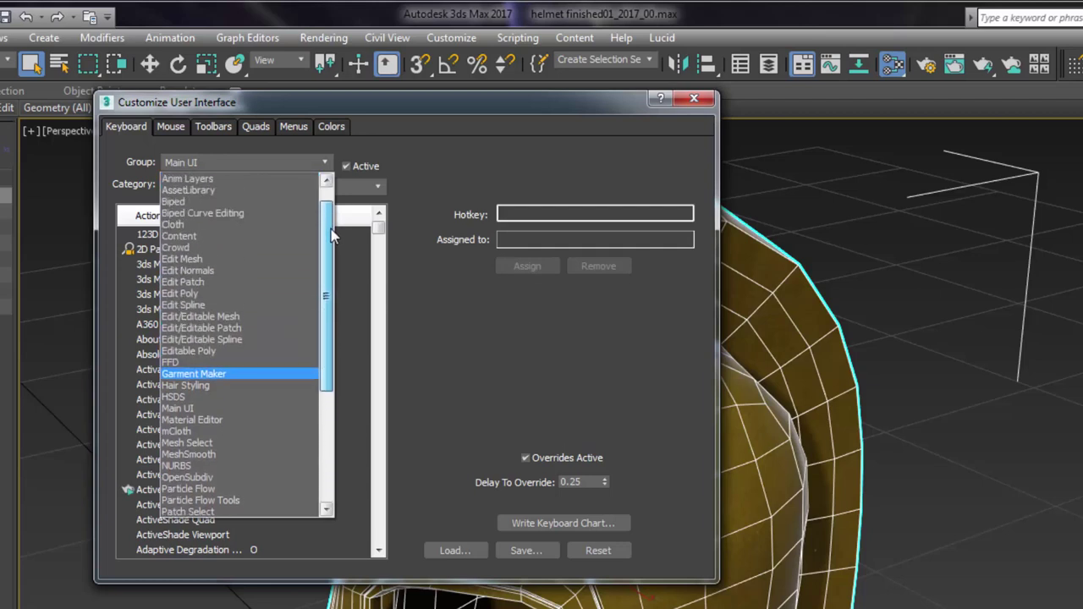
scroll(331, 237, up, 1)
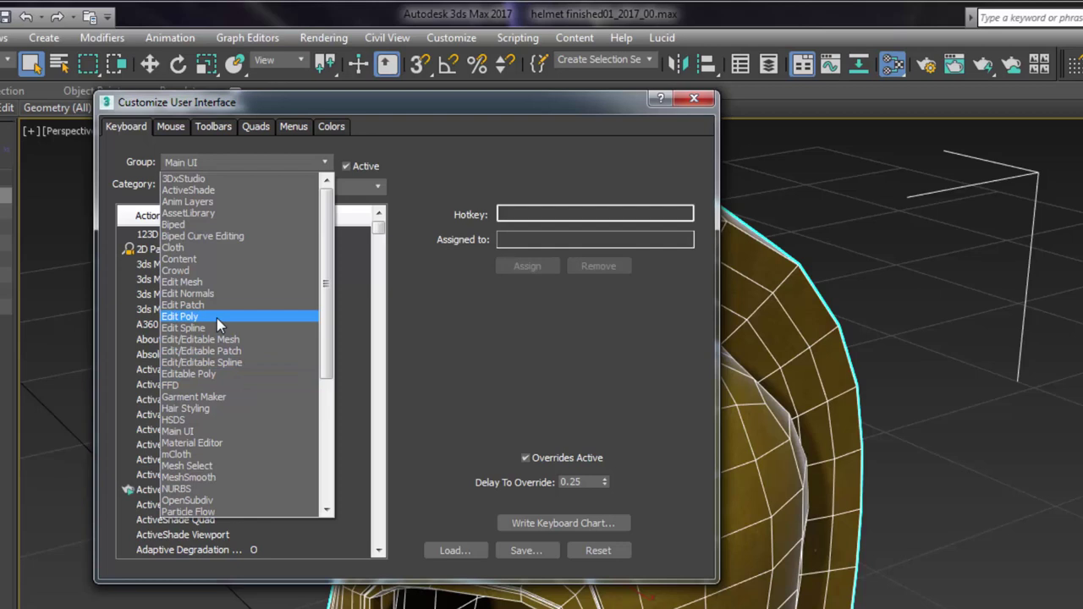
click(223, 374)
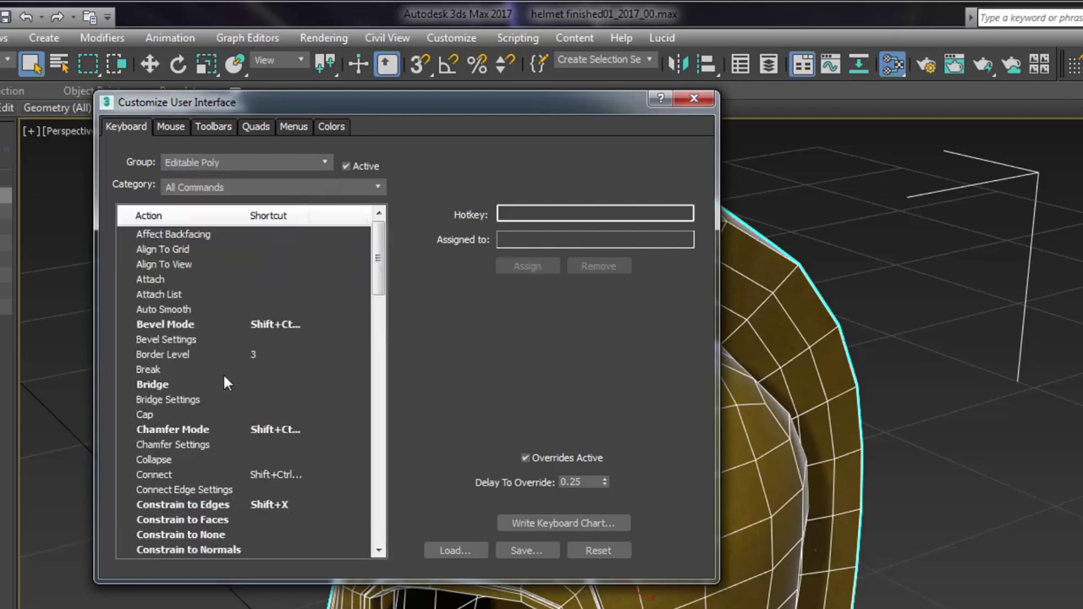
drag(378, 258, 379, 507)
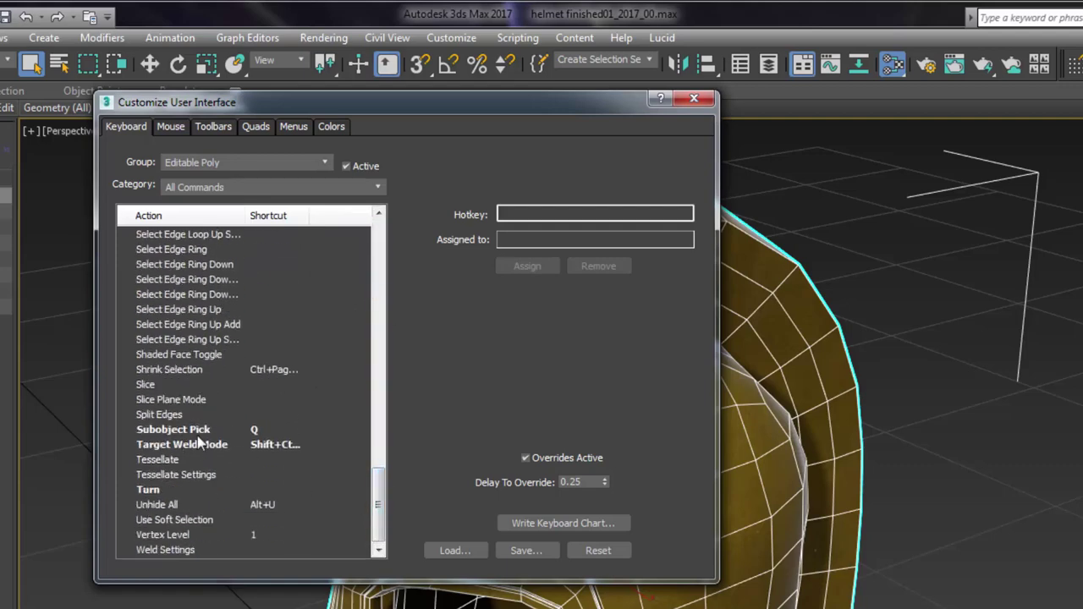
click(256, 435)
click(608, 265)
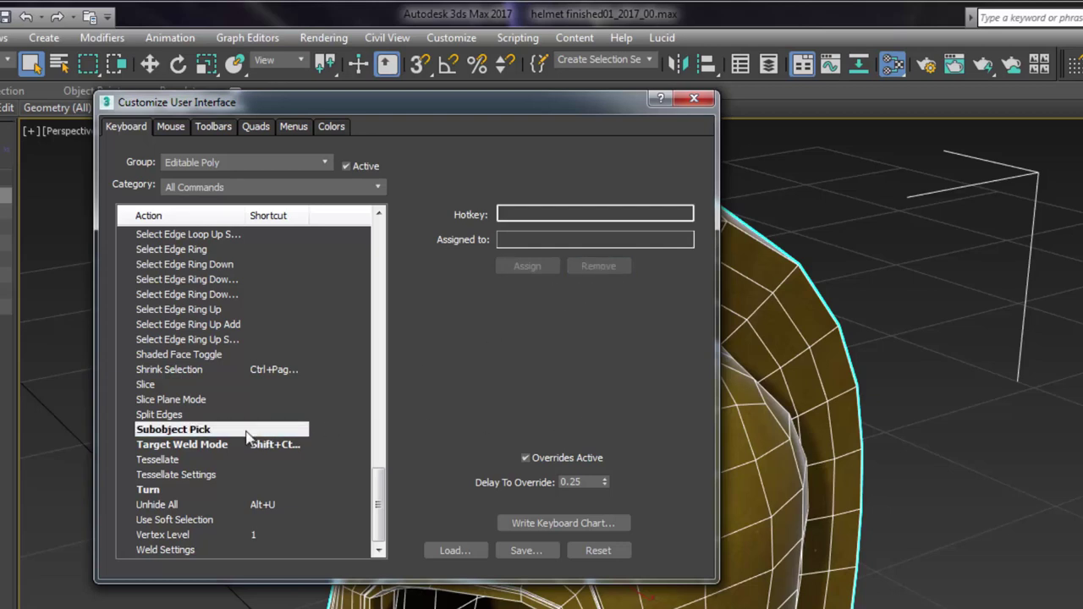
click(520, 213)
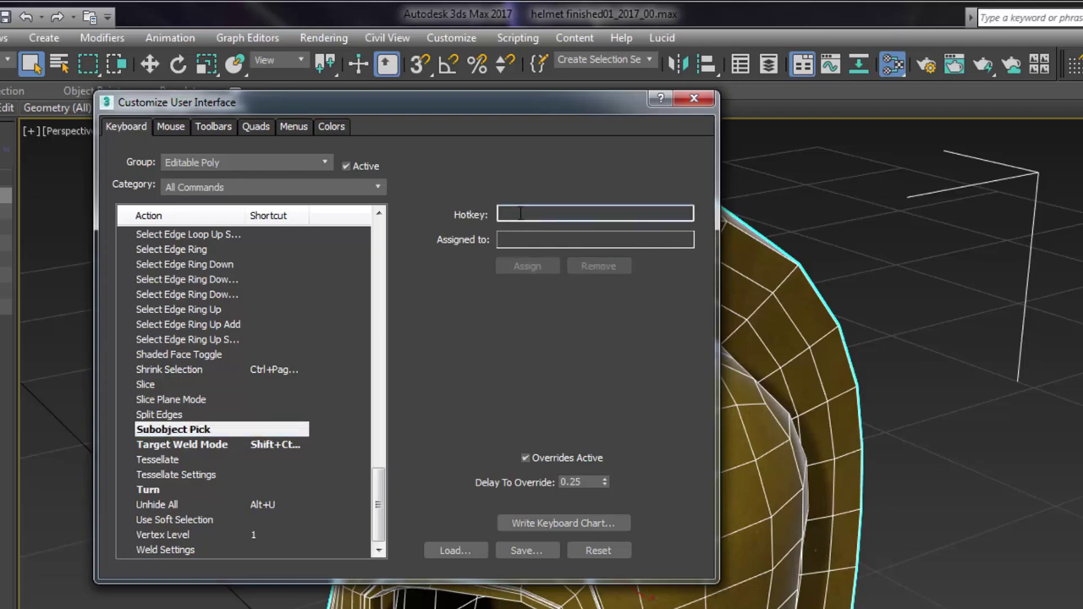
key(q)
click(533, 266)
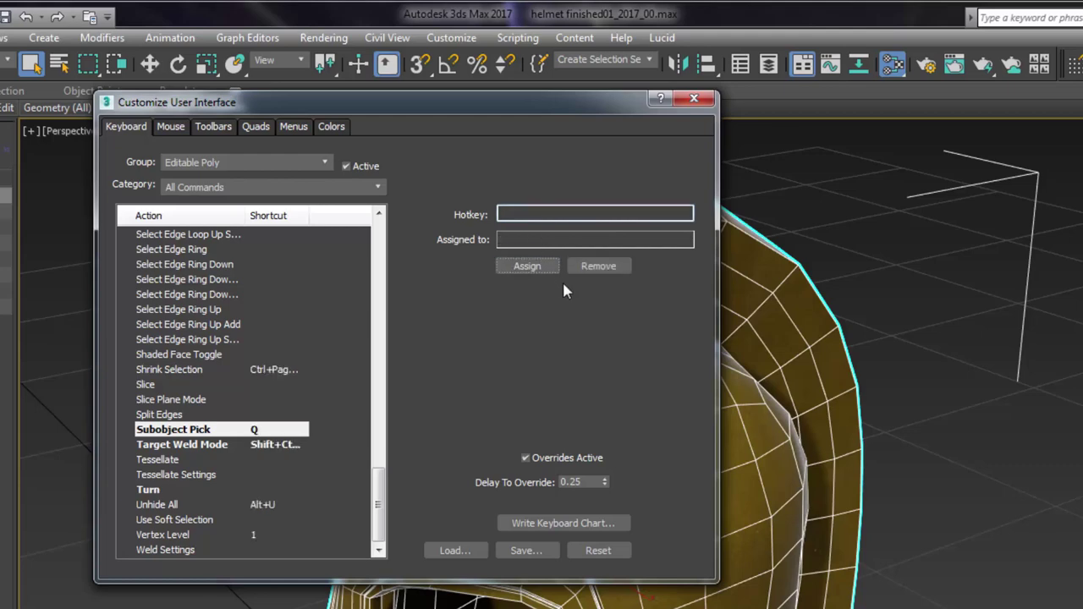
- Switch to the Edit Poly group and assign Q to Subobject Pick there too
click(528, 551)
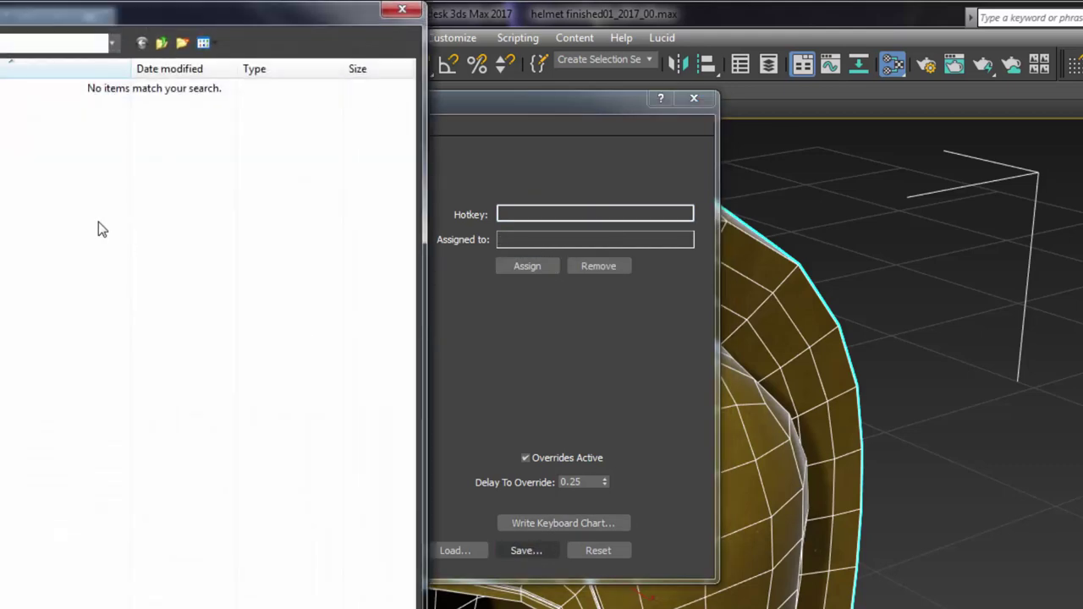
key(Escape)
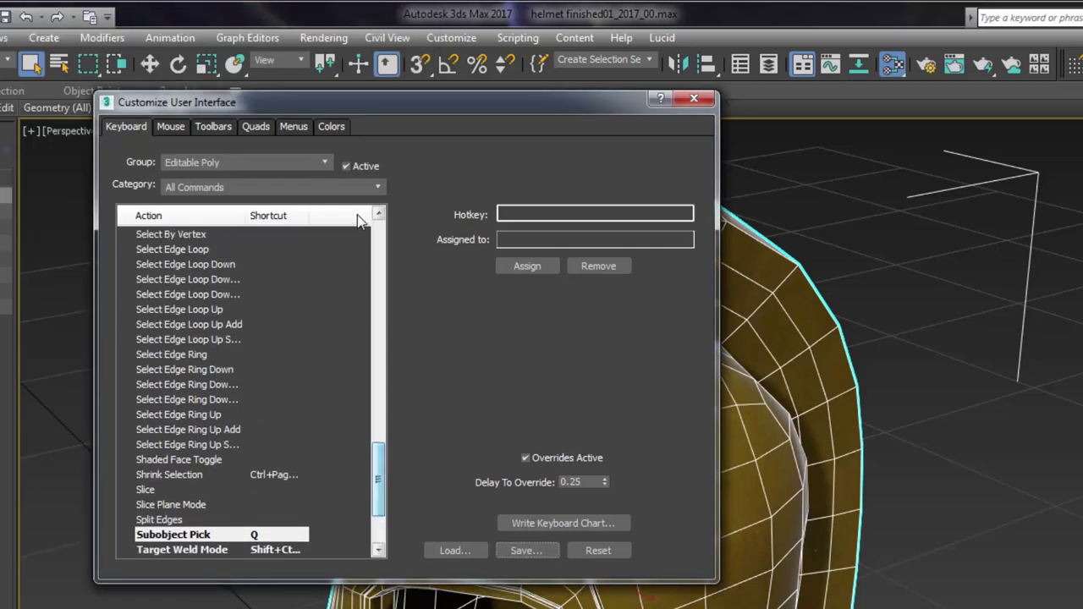
click(326, 163)
drag(331, 351, 385, 496)
click(205, 304)
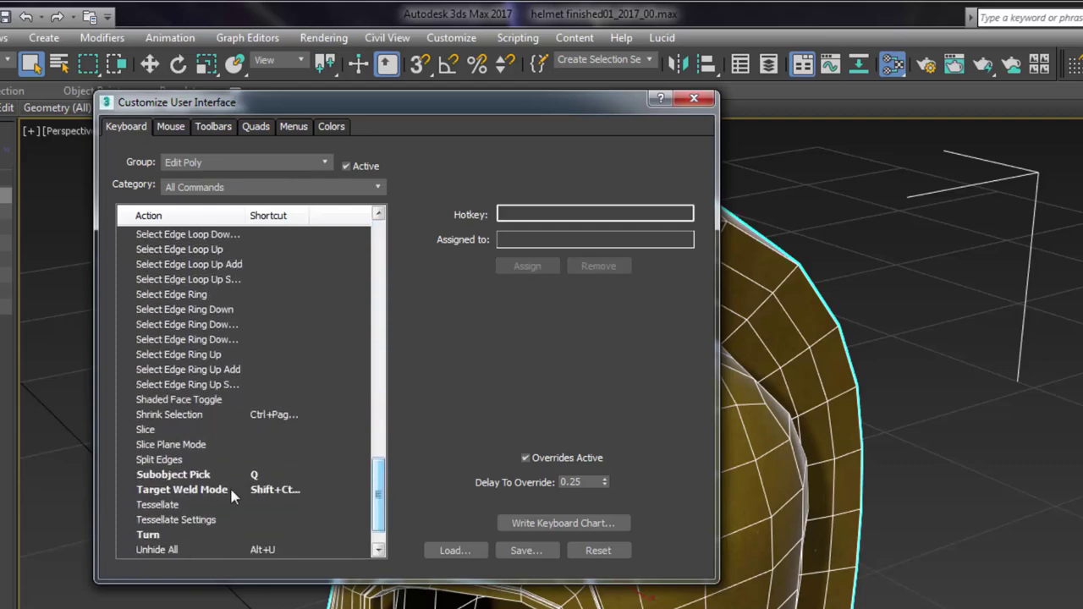
click(174, 475)
click(590, 268)
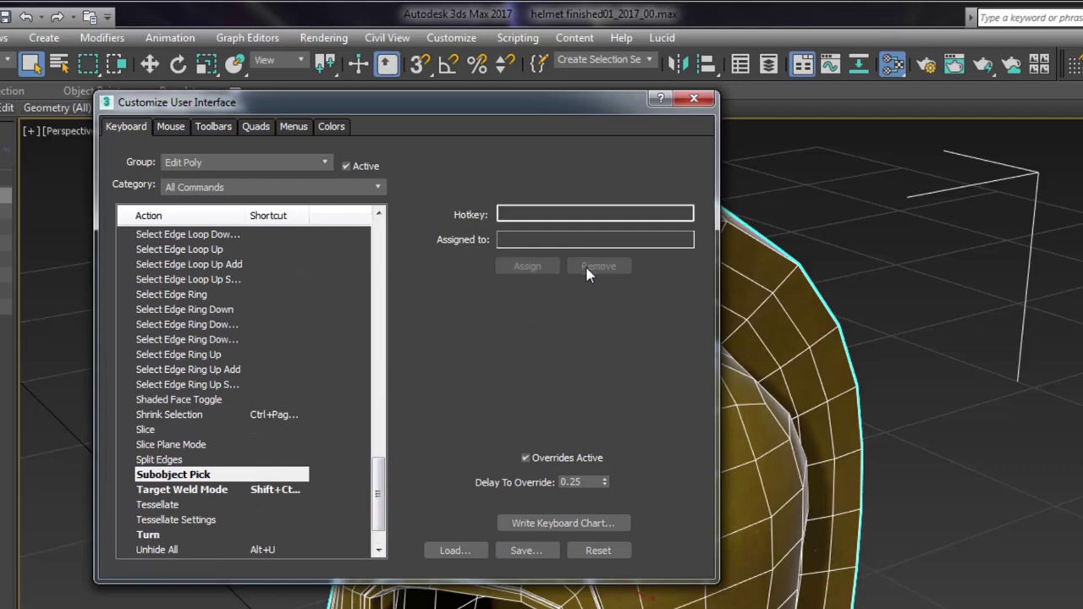
click(517, 215)
key(q)
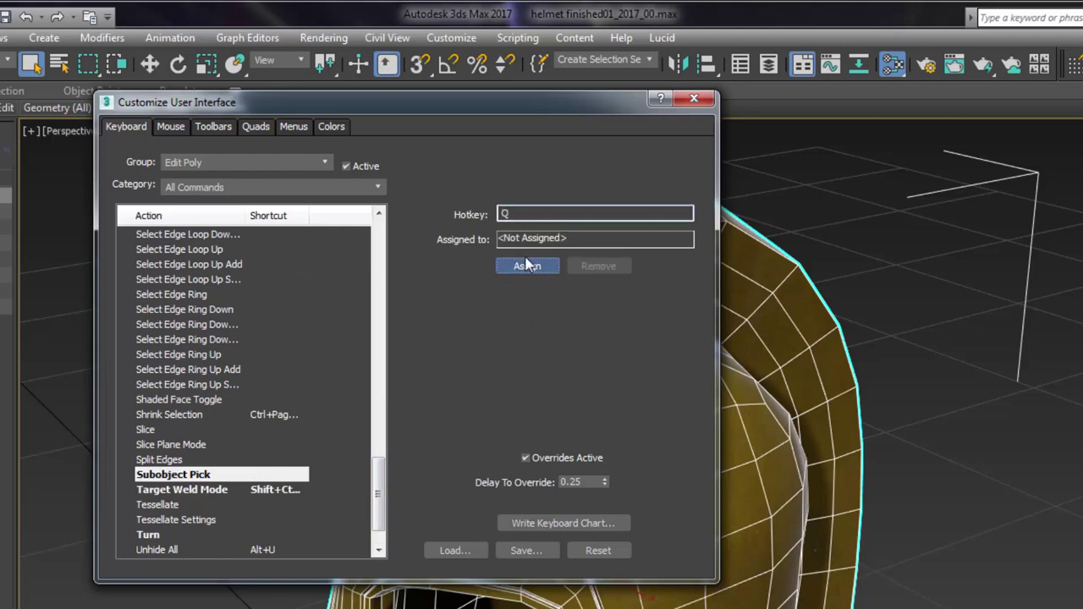
click(527, 266)
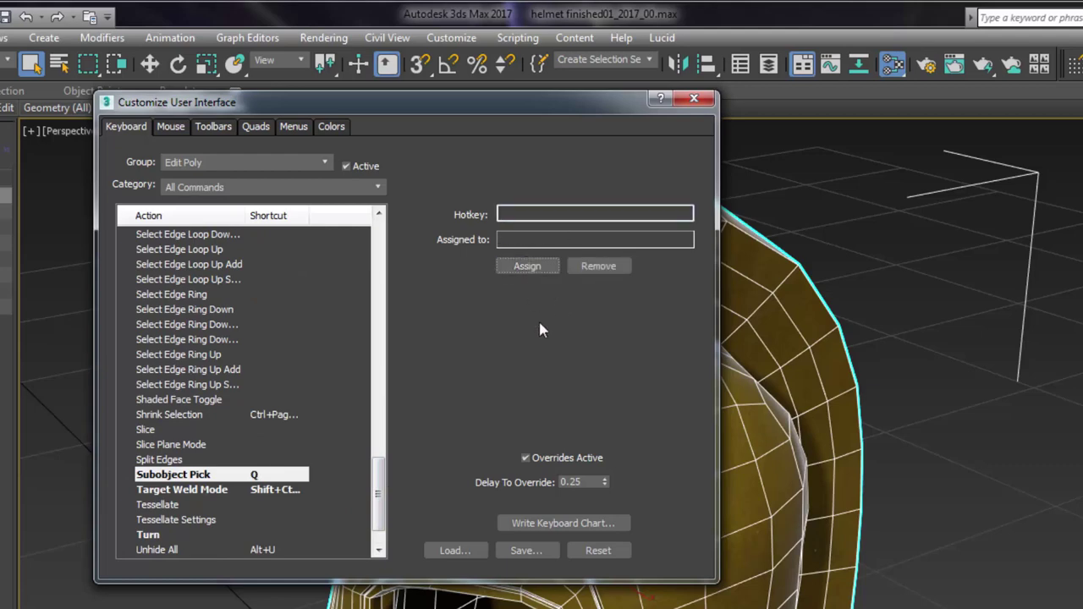
- Close Customize User Interface, toggle Keyboard Shortcut Override off and on, then enter Edge level
click(695, 98)
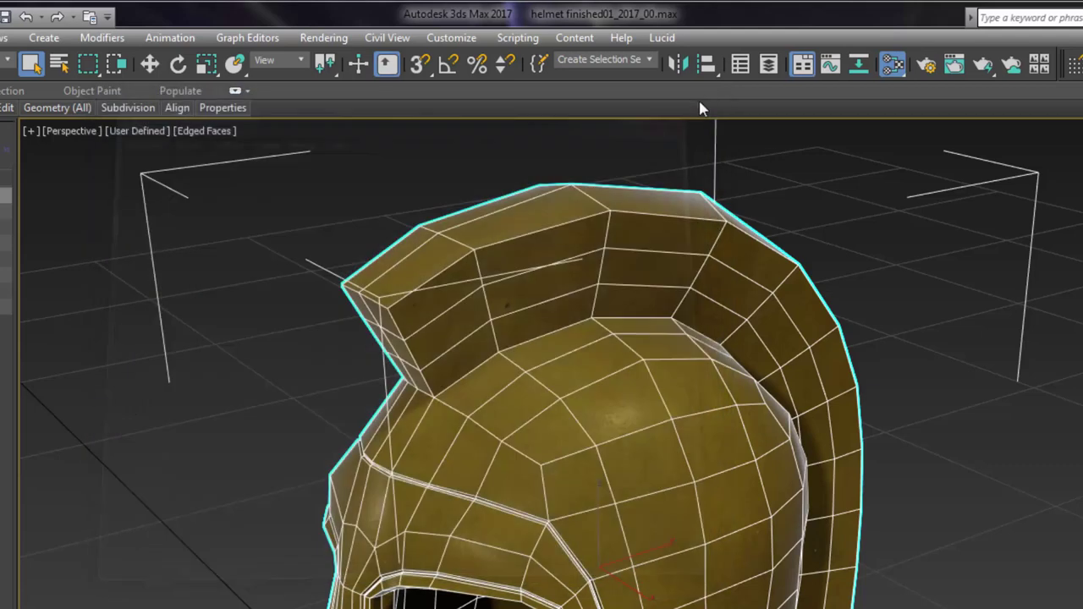
click(388, 66)
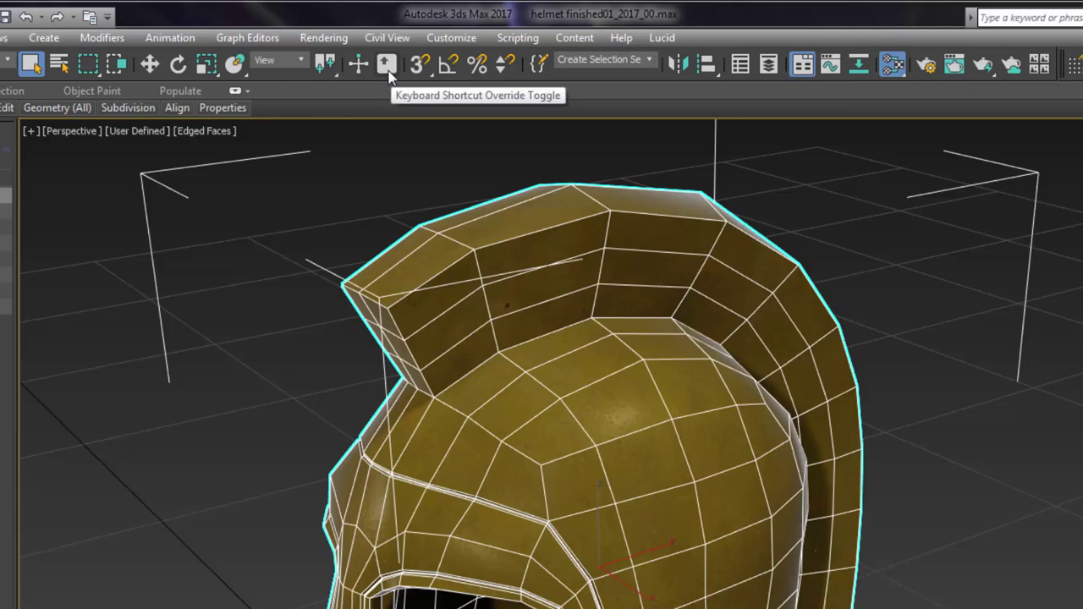
click(388, 68)
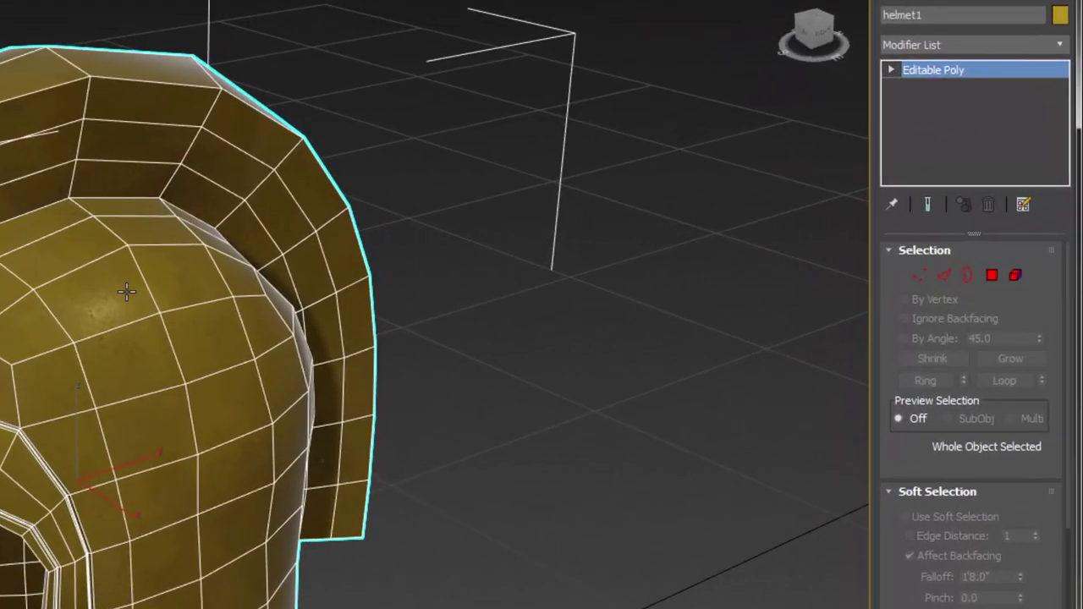
click(945, 276)
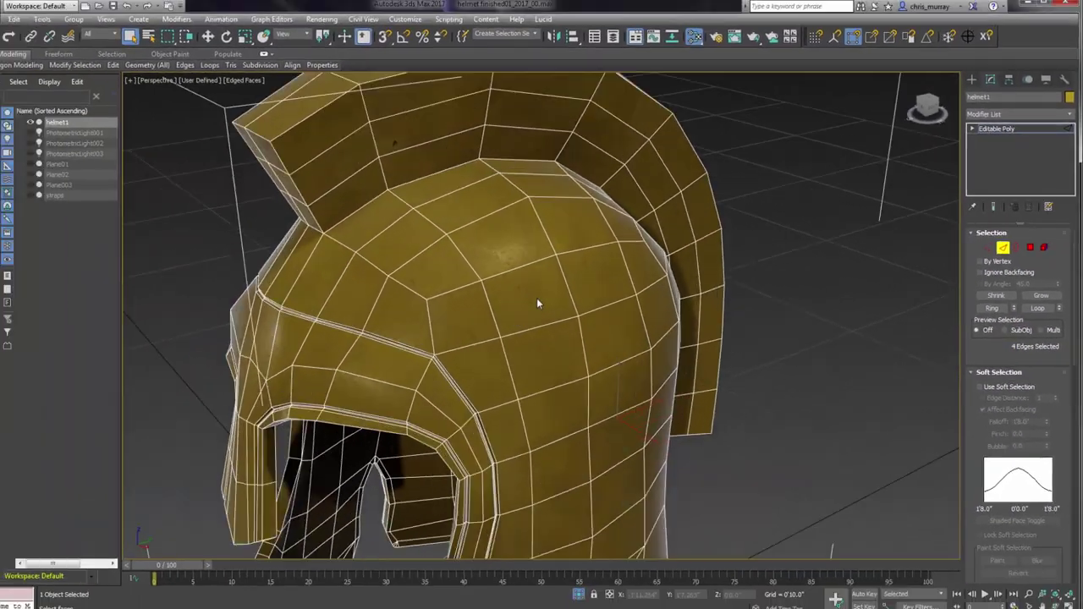
scroll(331, 333, up, 5)
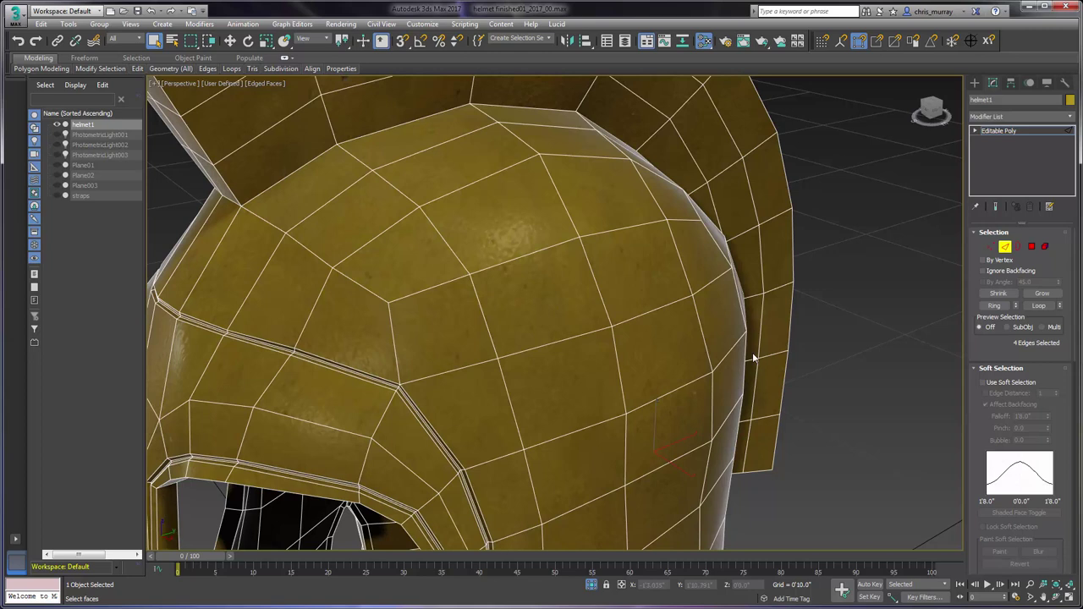
- Cycle the helmet through vertex, polygon and edge levels, then select an edge atop the dome
click(1005, 246)
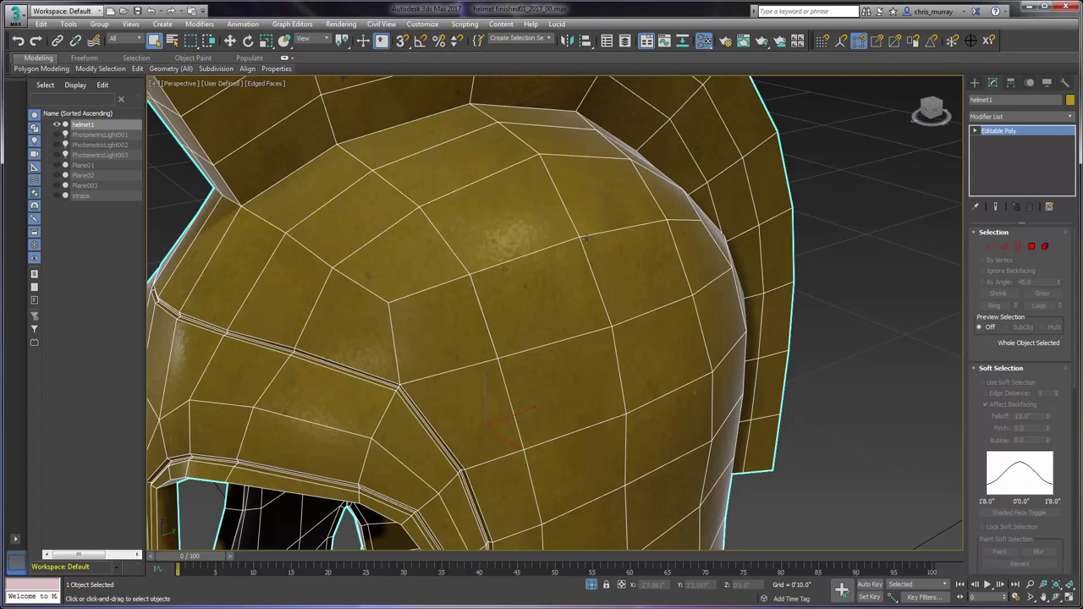
key(1)
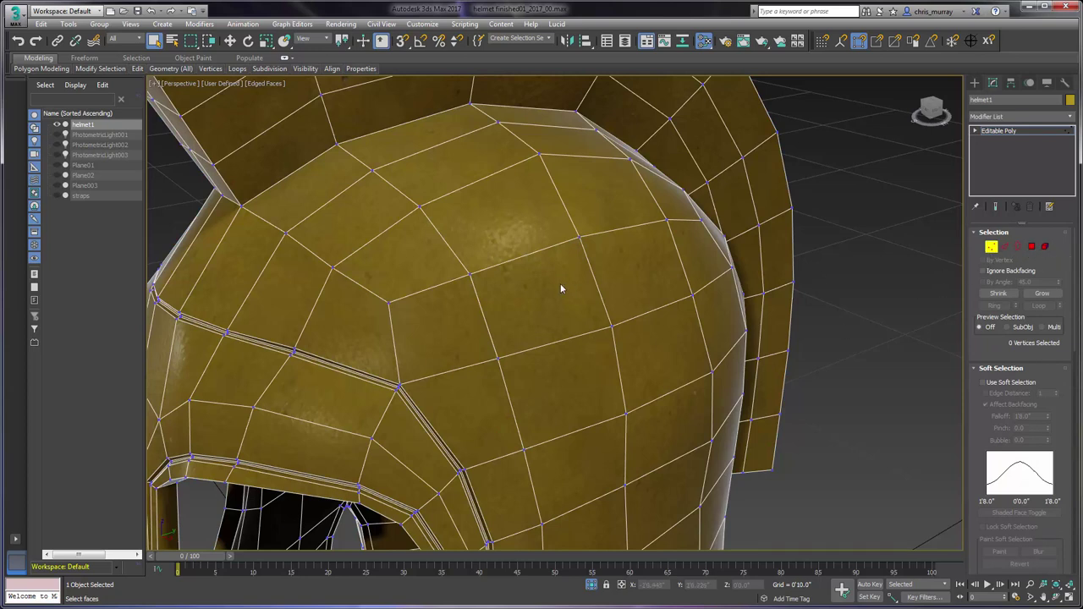
key(4)
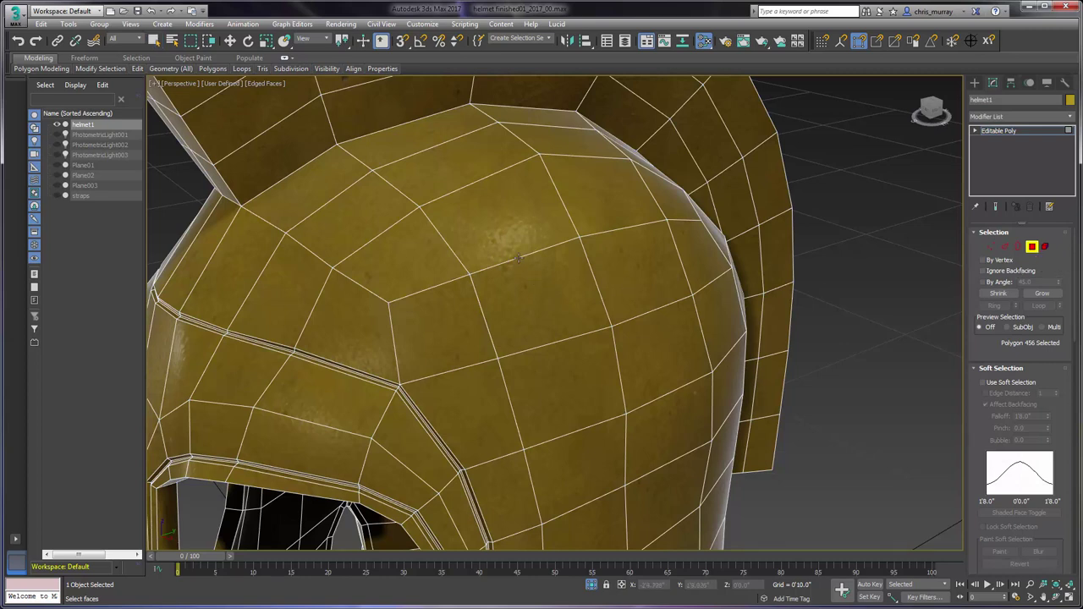
key(2)
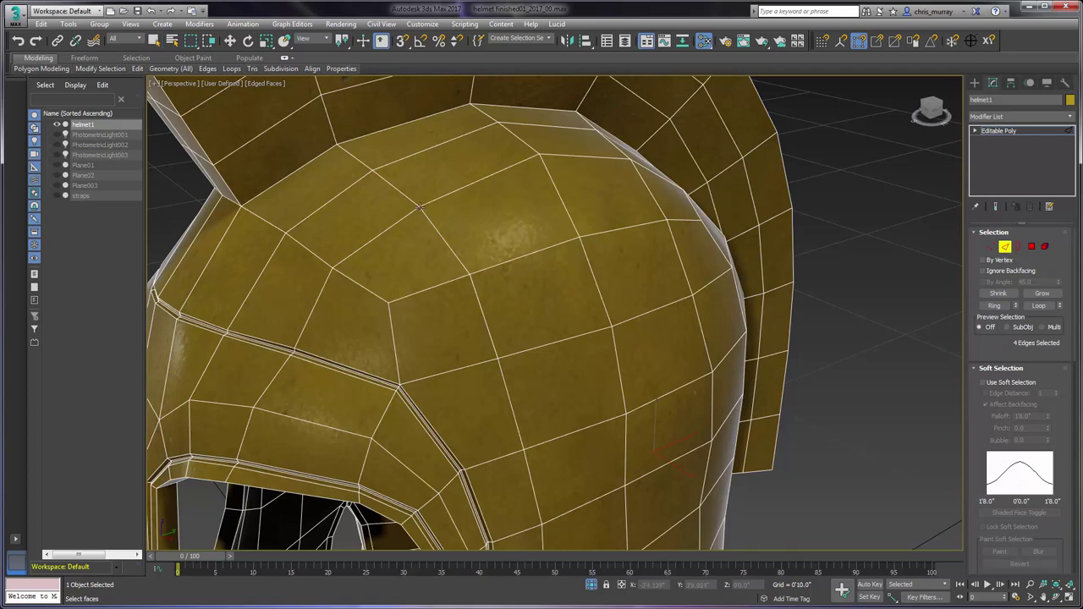
key(q)
click(418, 207)
- Orbit the helmet while cycling from vertex through polygon back to edge level
key(1)
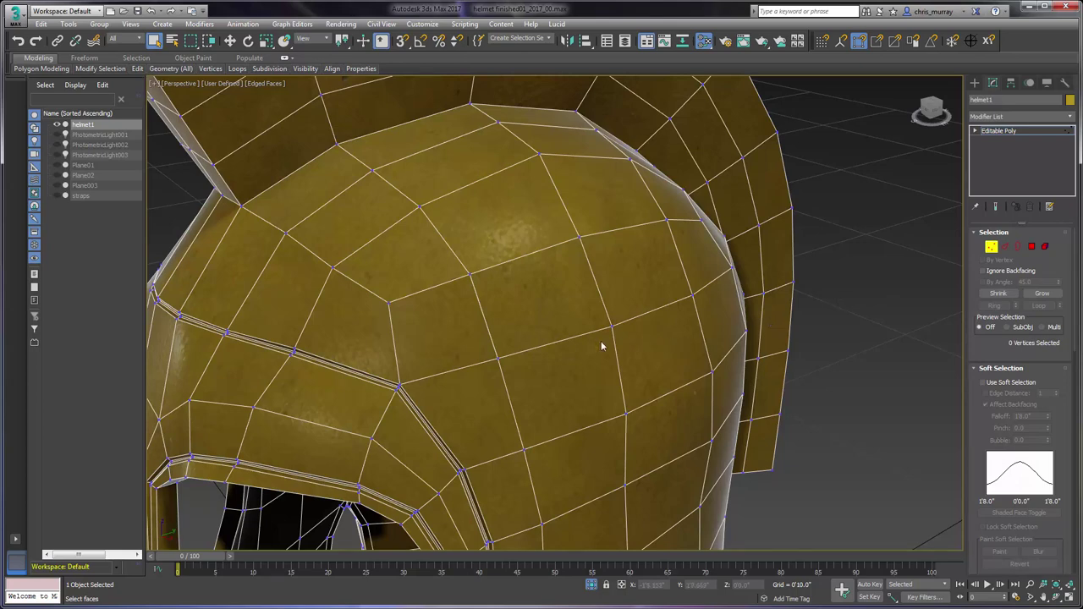
alt+middle_drag(601, 341, 642, 362)
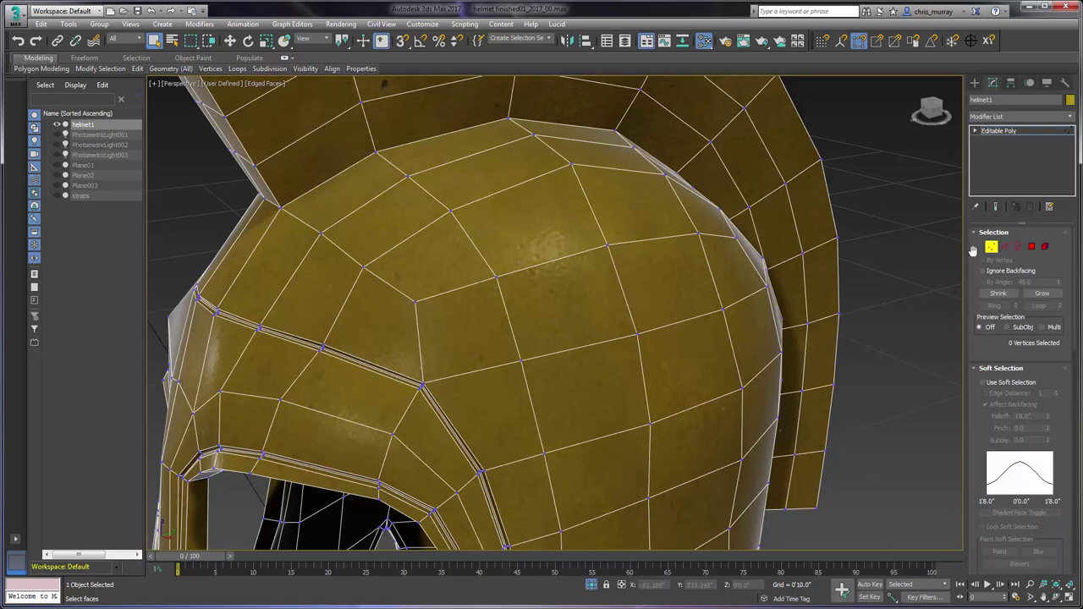
click(1033, 247)
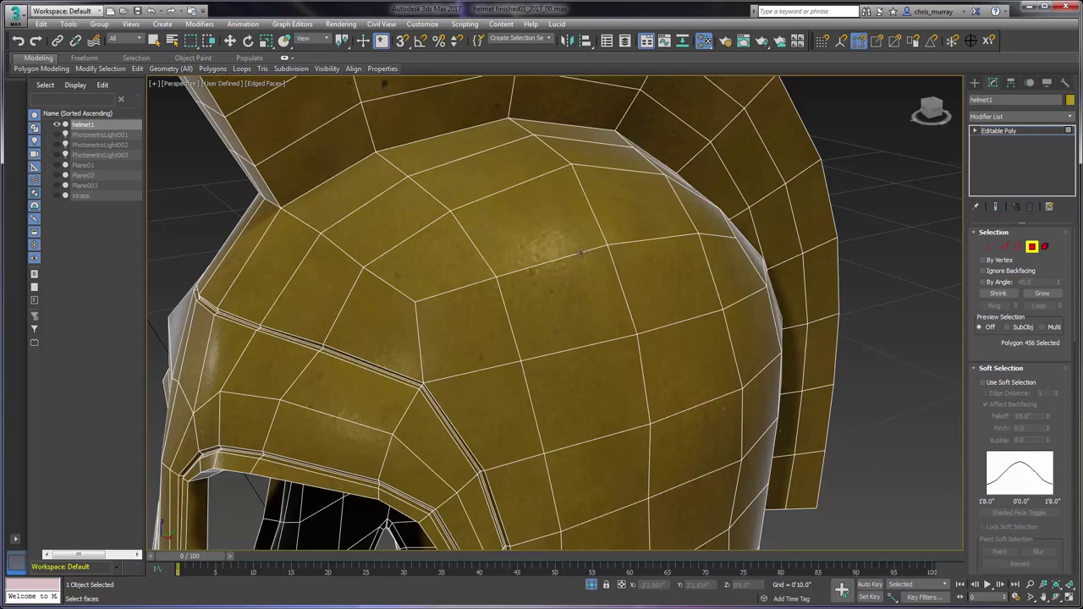
key(2)
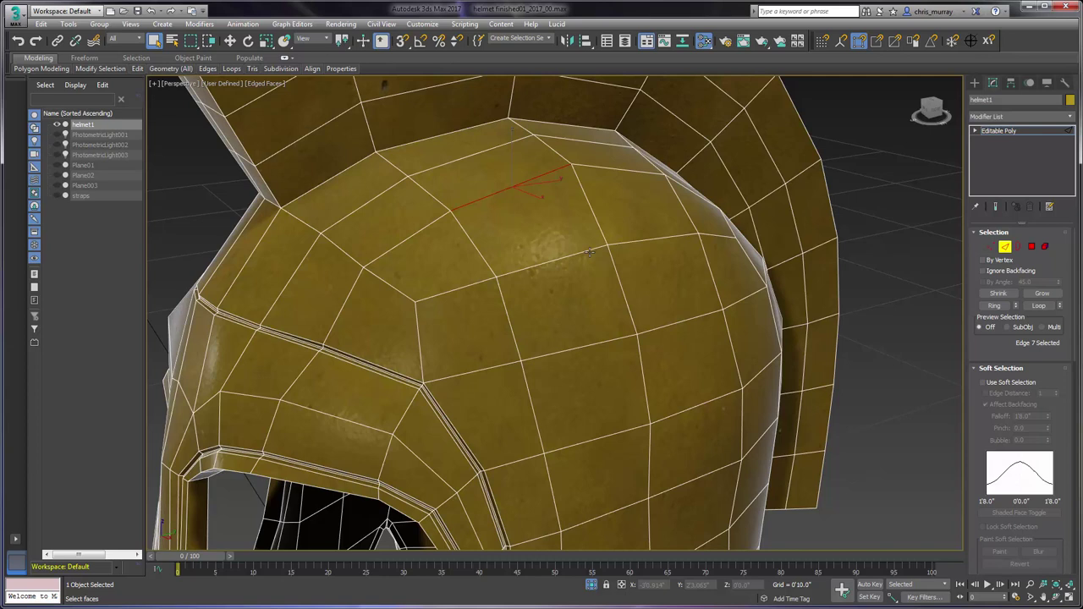